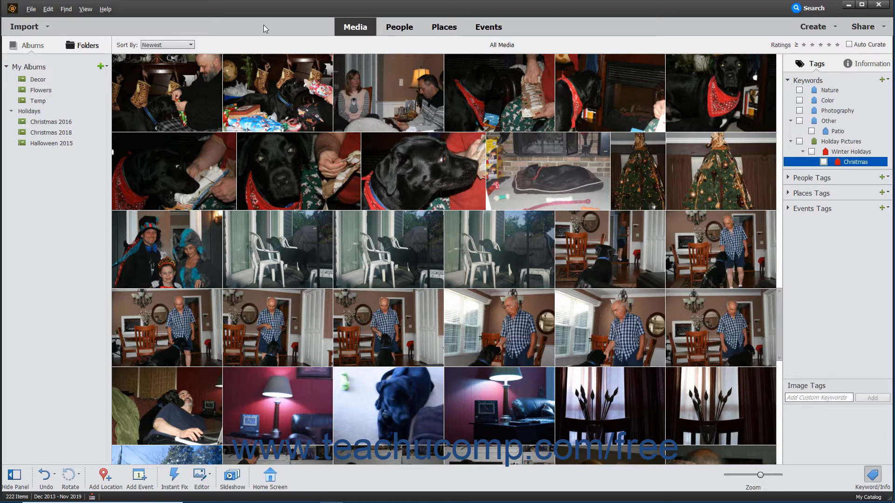
Start backing up the catalog as a Full Backup and continue to the destination settings.
{"action": "left_click", "coordinate": [31, 9]}
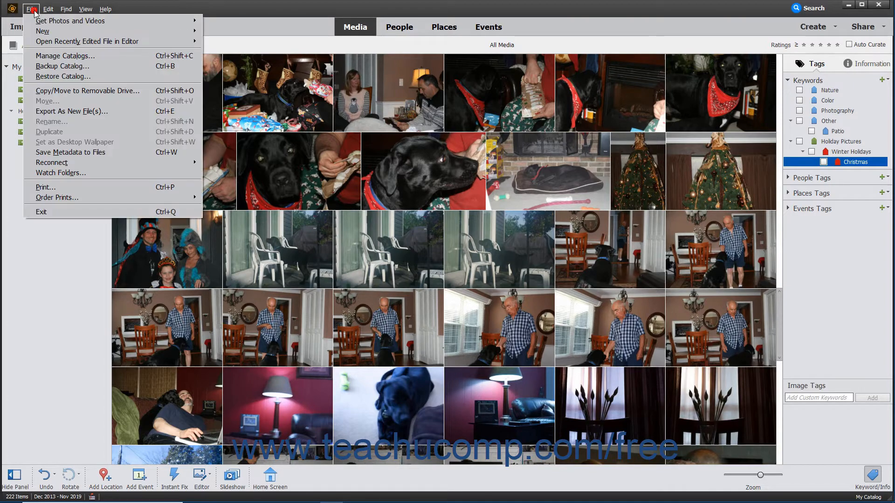
{"action": "left_click", "coordinate": [52, 66]}
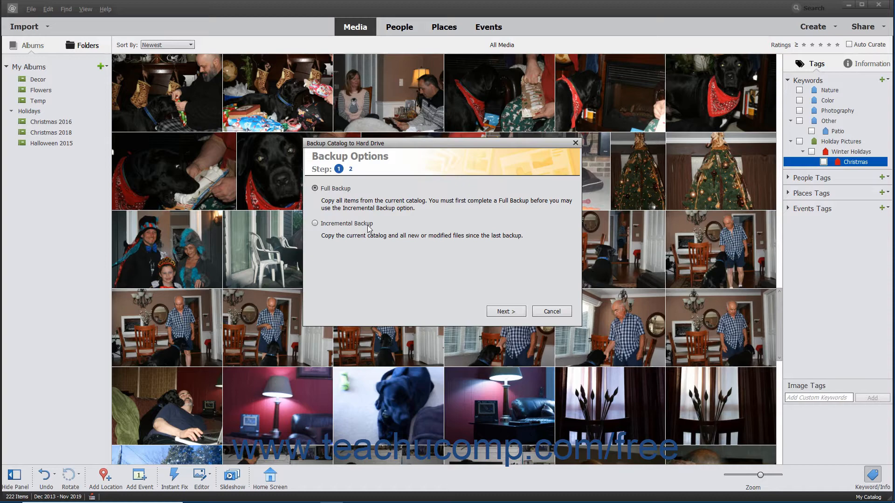
{"action": "left_click", "coordinate": [324, 190]}
{"action": "left_click", "coordinate": [319, 224]}
{"action": "left_click", "coordinate": [315, 188]}
{"action": "left_click", "coordinate": [498, 312]}
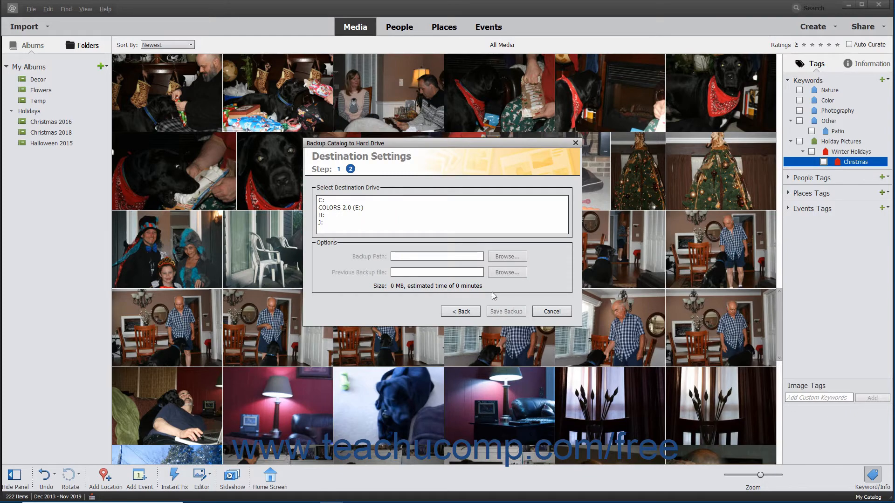
Set the backup path to a new Backup folder on the COLORS 2.0 (E:) drive and save the backup.
{"action": "left_click", "coordinate": [342, 209]}
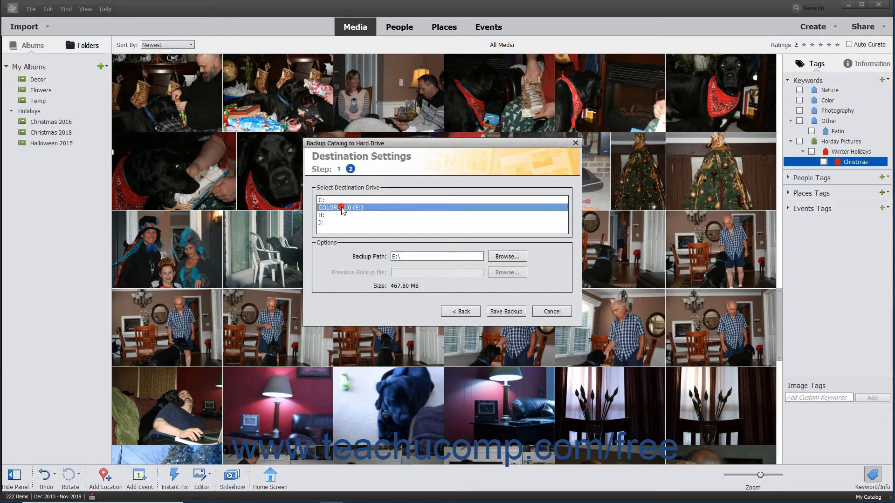
{"action": "left_click", "coordinate": [498, 258]}
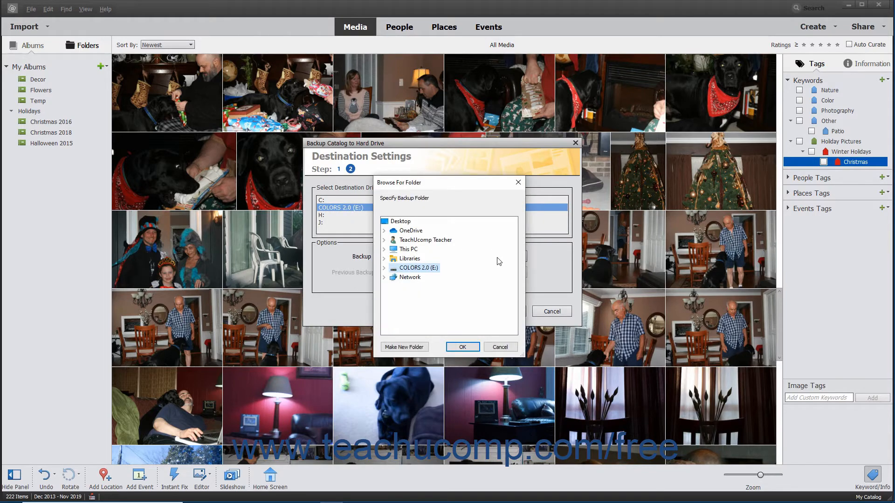
{"action": "left_click", "coordinate": [384, 268]}
{"action": "left_click", "coordinate": [414, 346]}
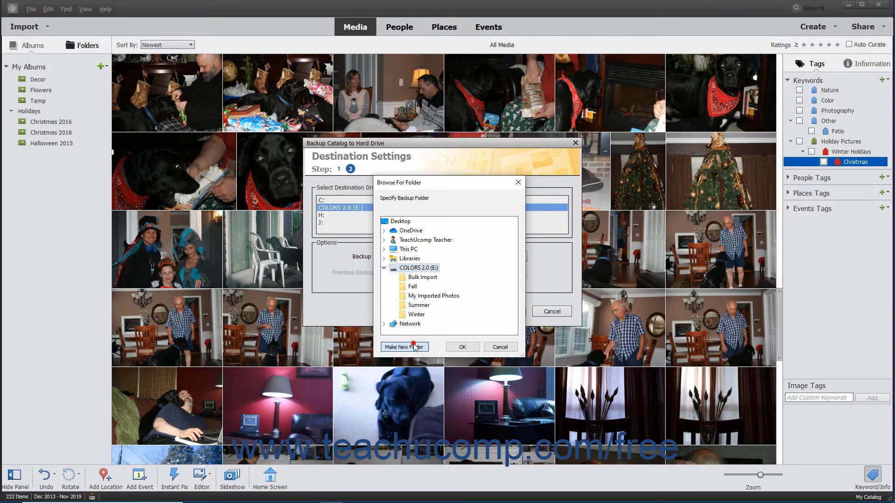
{"action": "left_click", "coordinate": [401, 308]}
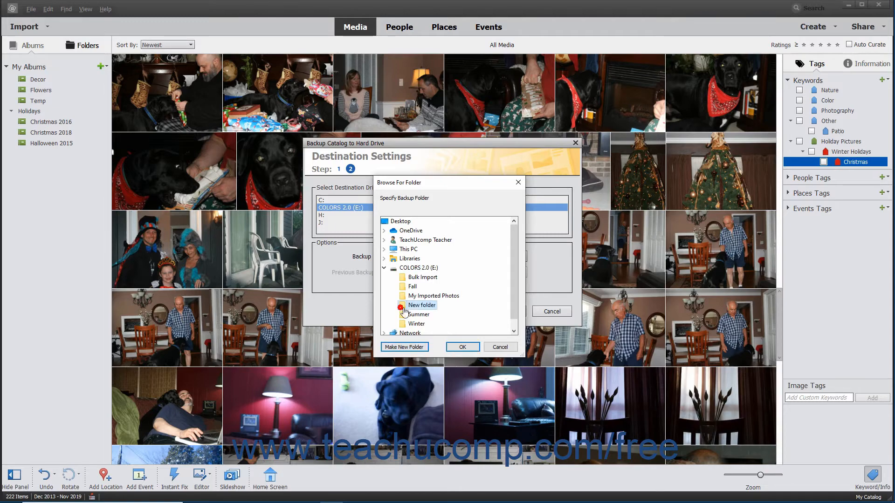
{"action": "left_click", "coordinate": [462, 347]}
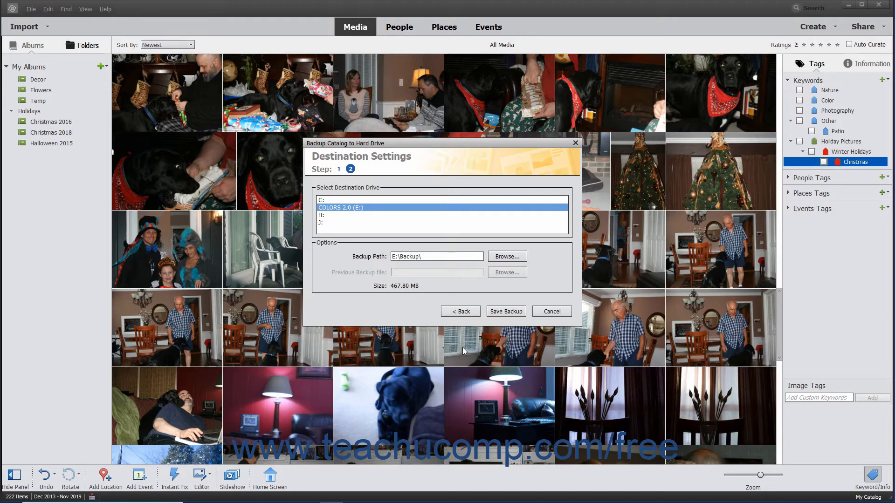
{"action": "left_click", "coordinate": [496, 311]}
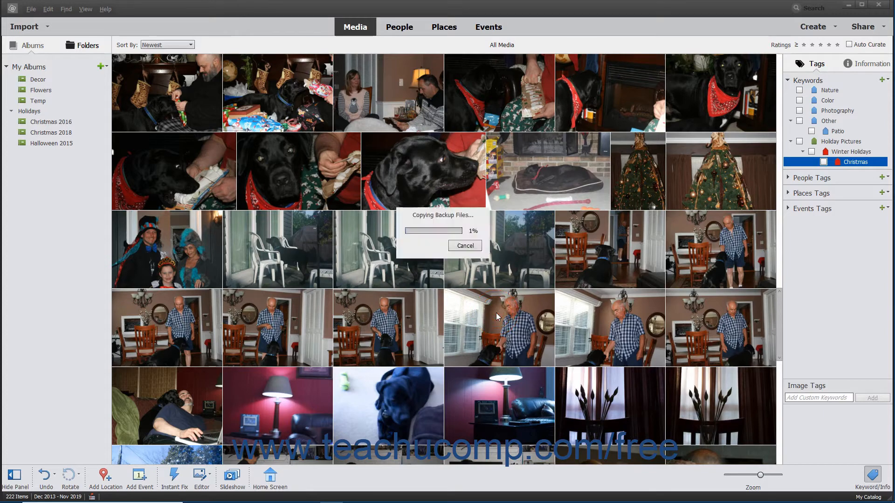
{"action": "left_click", "coordinate": [479, 252]}
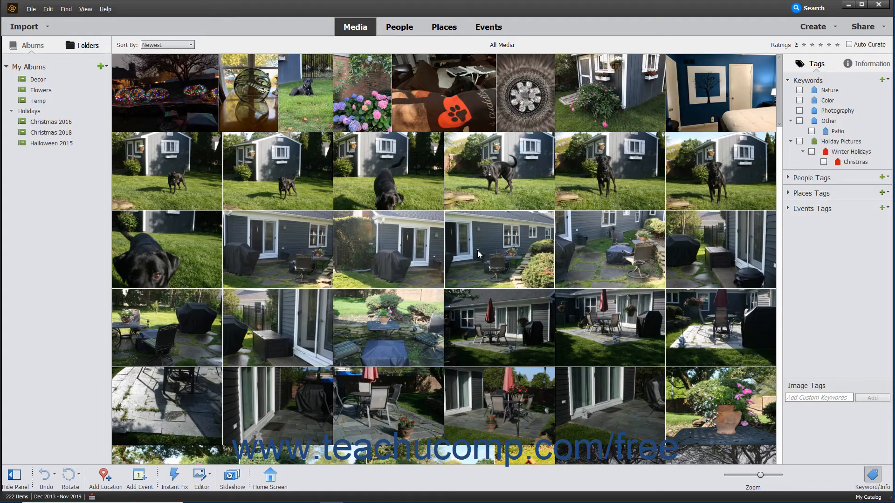
Start restoring the catalog from a hard drive, locating the Backup.tly file in the E:\Backup folder.
{"action": "left_click", "coordinate": [31, 9]}
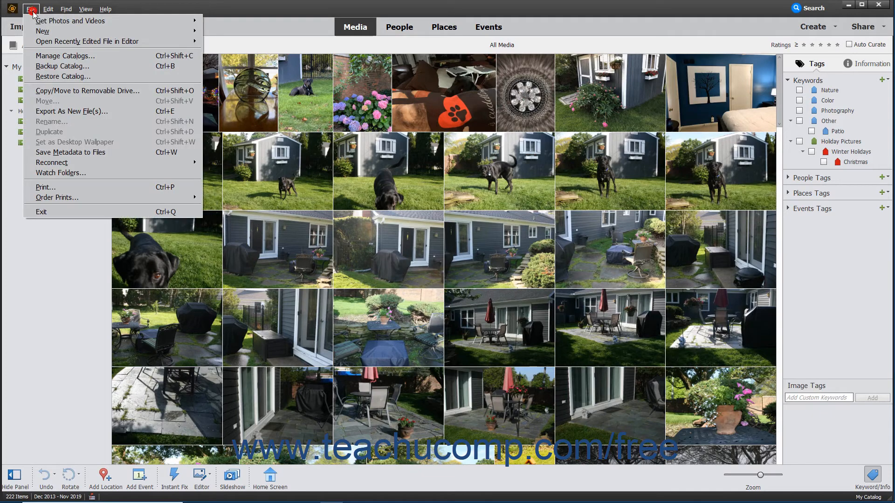
{"action": "left_click", "coordinate": [48, 78]}
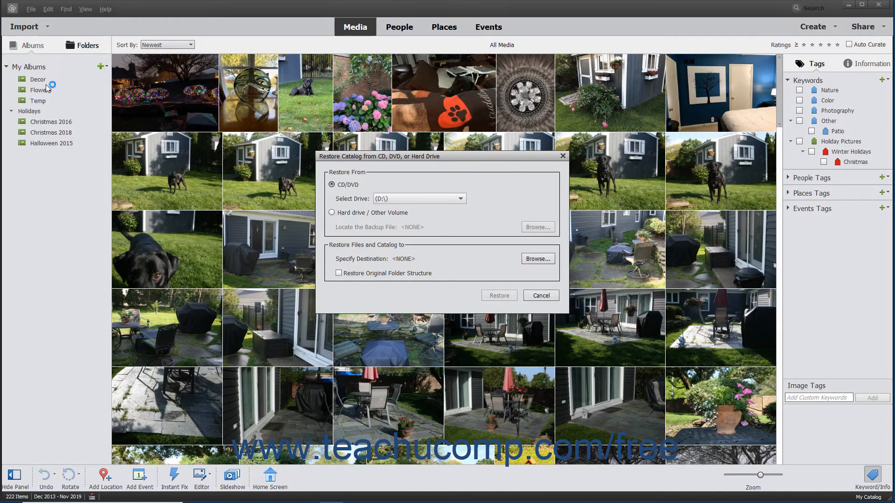
{"action": "left_click", "coordinate": [331, 212]}
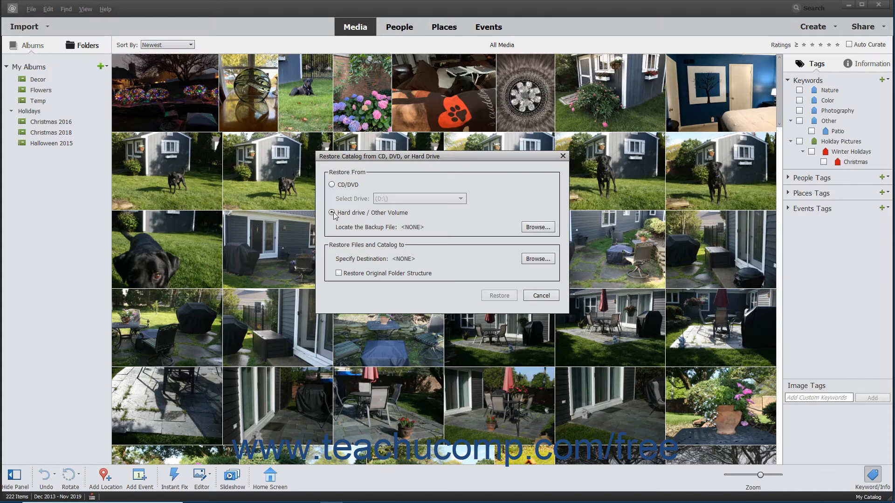
{"action": "left_click", "coordinate": [355, 200]}
{"action": "left_click", "coordinate": [545, 228]}
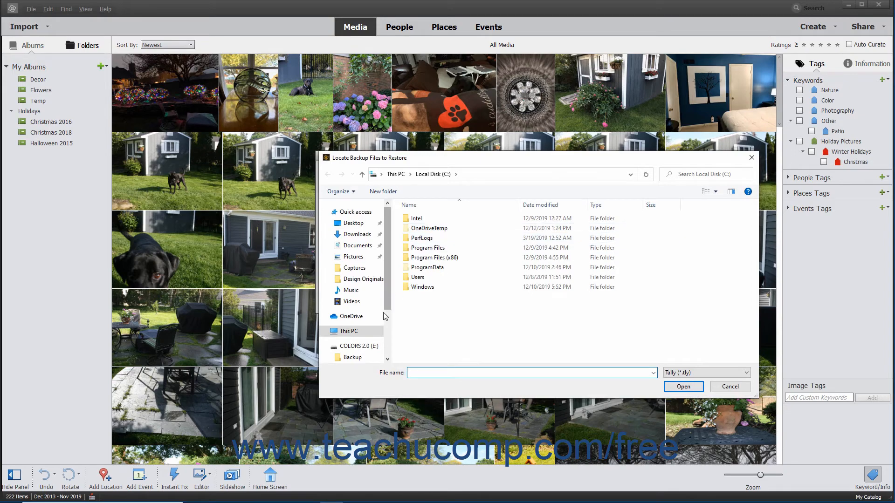
{"action": "left_click", "coordinate": [352, 357]}
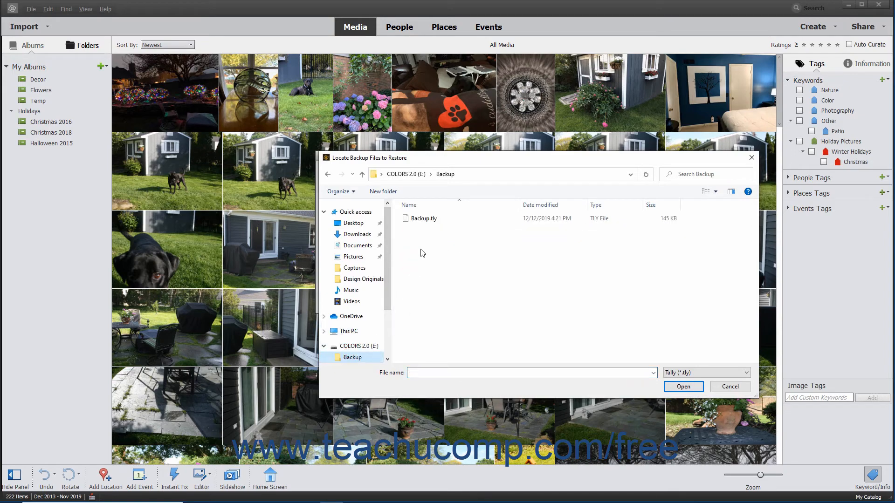
{"action": "left_click", "coordinate": [424, 219]}
{"action": "left_click", "coordinate": [683, 386]}
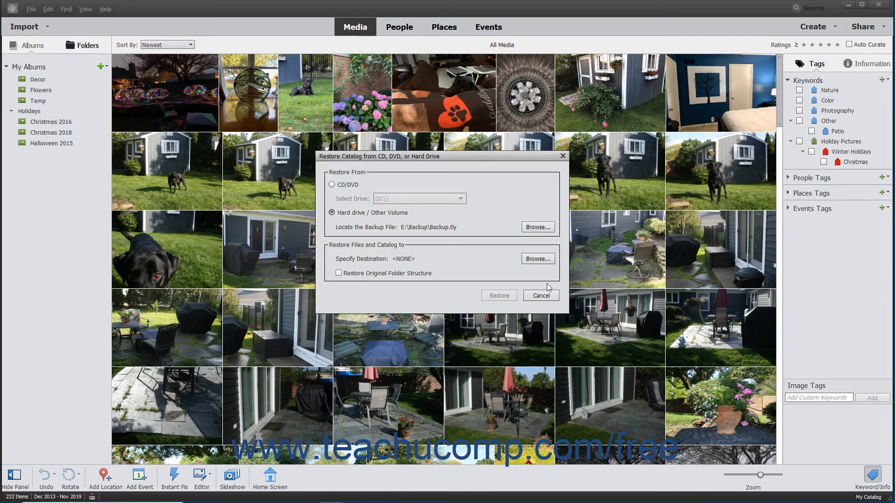
Set the restore destination to a new folder named New Destination on the Desktop.
{"action": "left_click", "coordinate": [546, 260]}
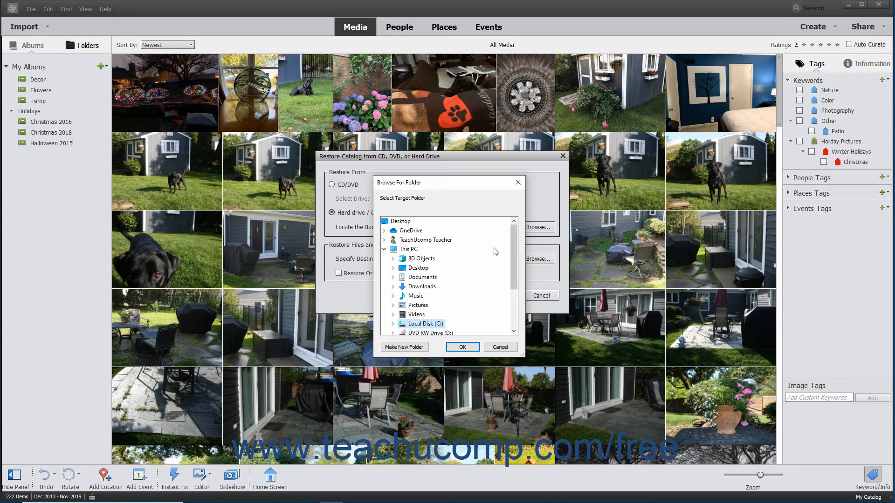
{"action": "left_click", "coordinate": [407, 223]}
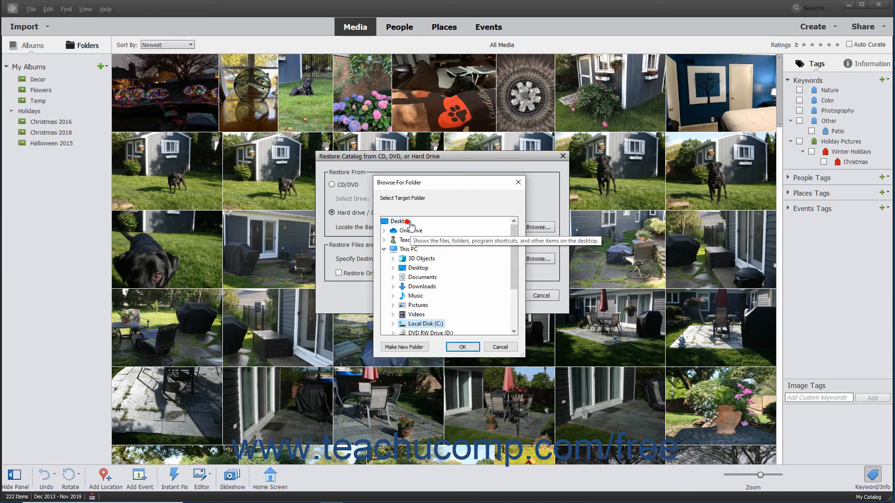
{"action": "left_click", "coordinate": [413, 347]}
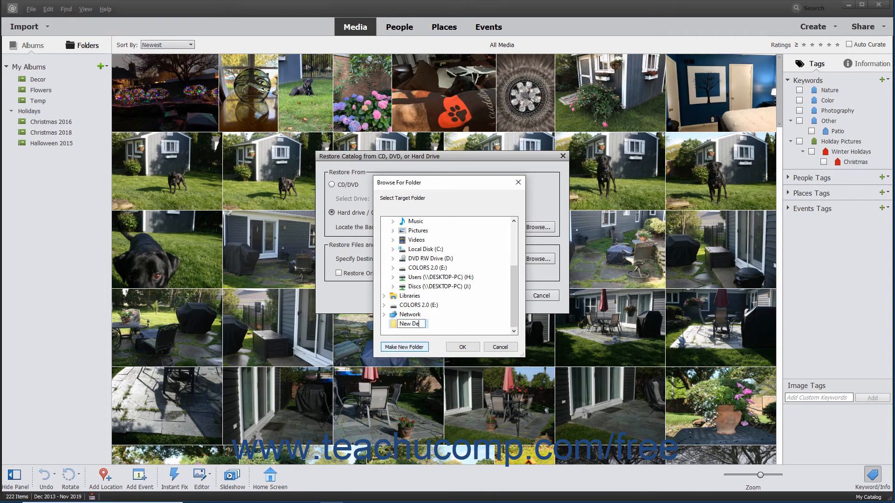
{"action": "left_click", "coordinate": [392, 326]}
{"action": "left_click", "coordinate": [454, 348]}
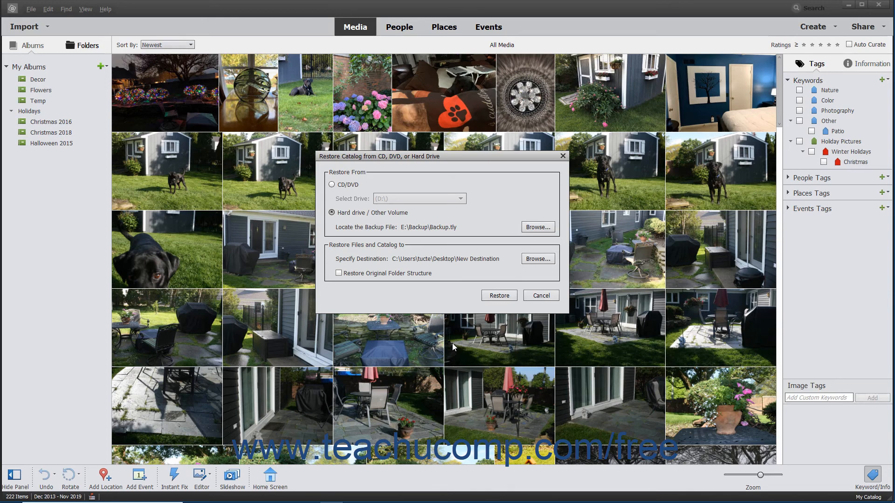
Restore the catalog without the original folder structure and acknowledge the completion.
{"action": "left_click", "coordinate": [374, 275]}
{"action": "left_click", "coordinate": [375, 275]}
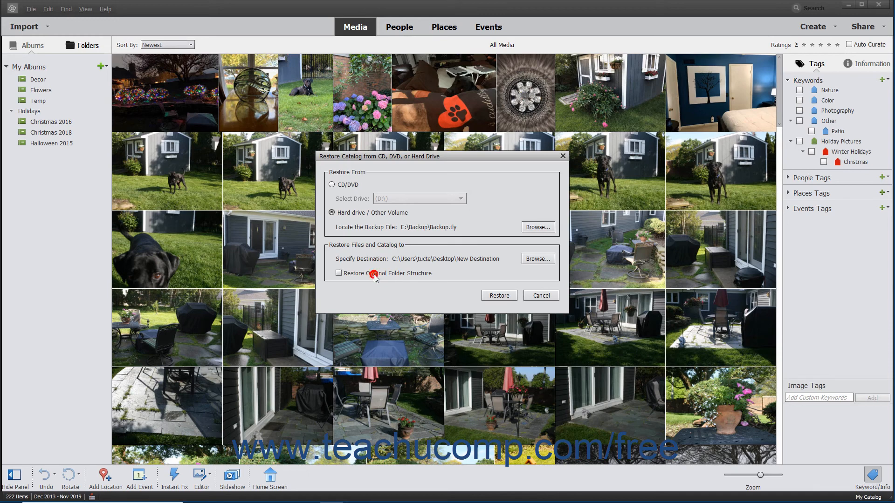
{"action": "left_click", "coordinate": [494, 296]}
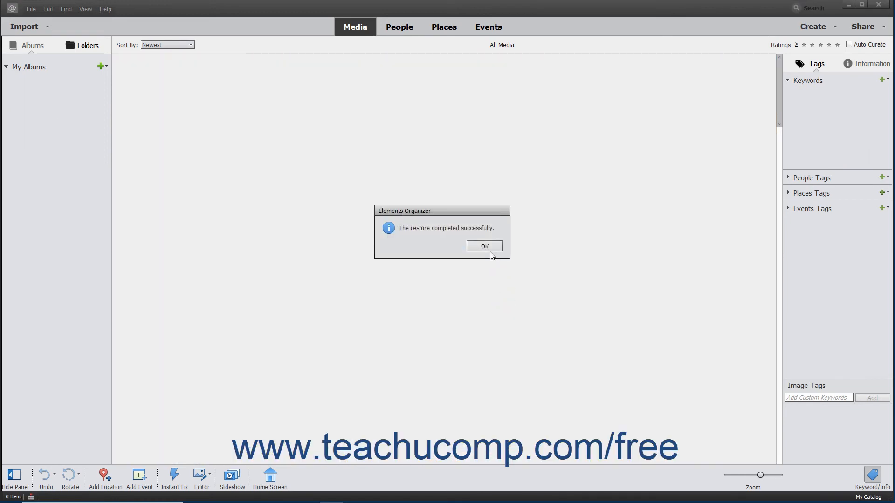
{"action": "left_click", "coordinate": [489, 248]}
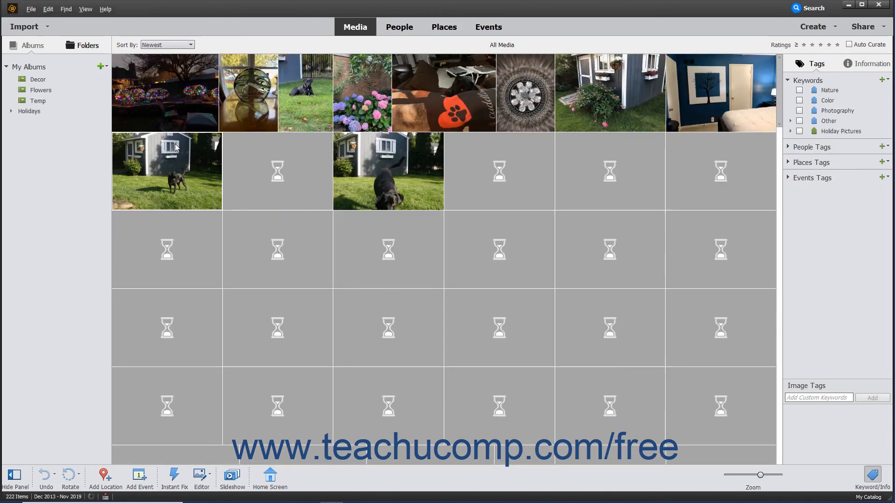